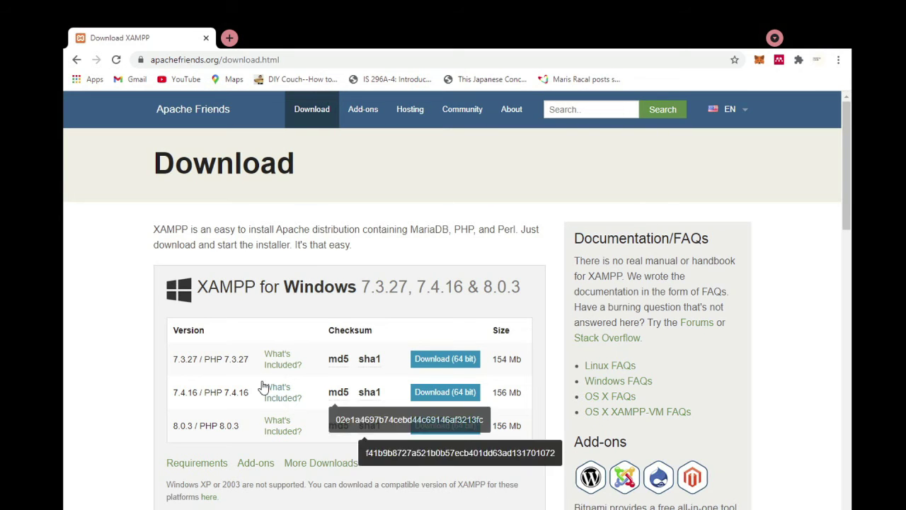
- Start downloading the 64-bit XAMPP 8.0.3 installer for Windows
left_click(448, 427)
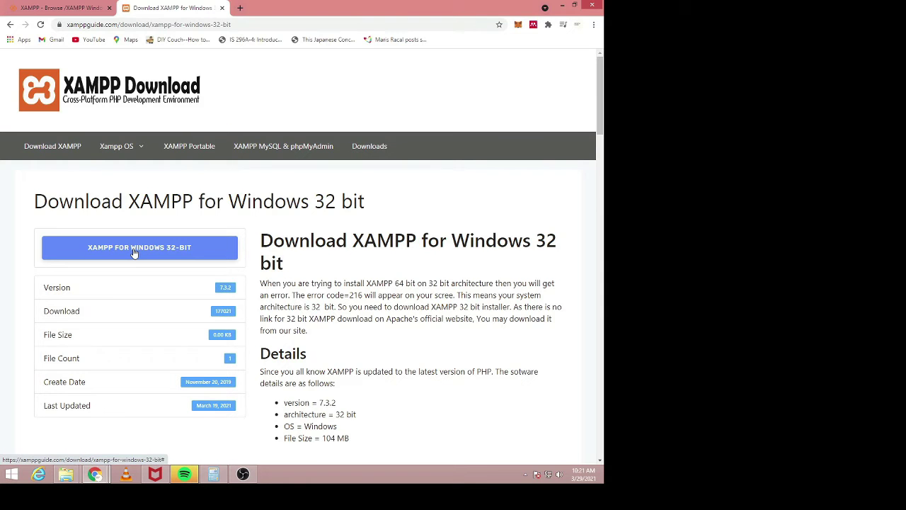
- Download the 32-bit XAMPP for Windows installer and run xampp-32-bit.exe
left_click(134, 253)
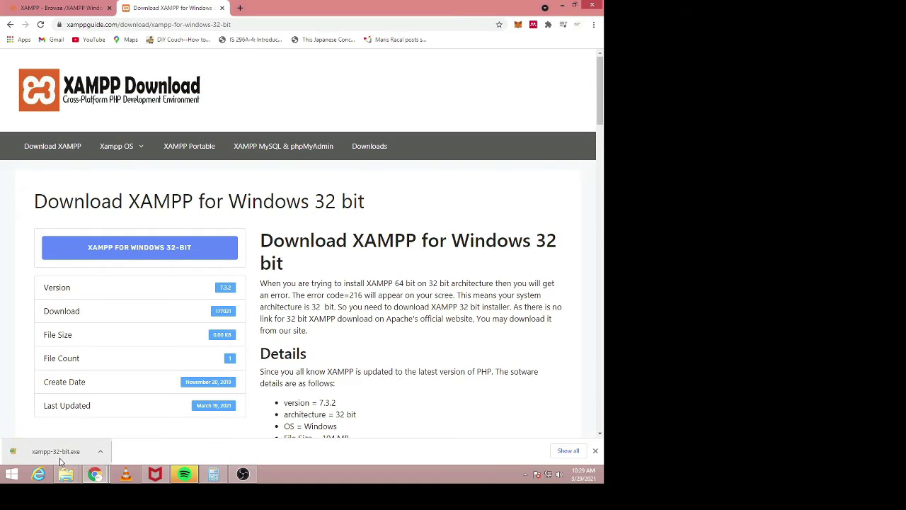
left_click(60, 458)
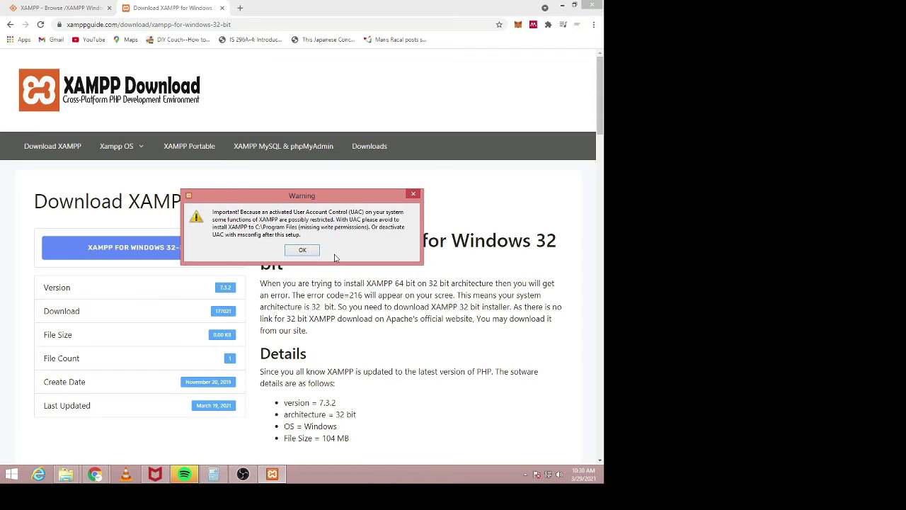
- Dismiss the UAC warning and install XAMPP with all default components into C:\xampp
left_click(310, 254)
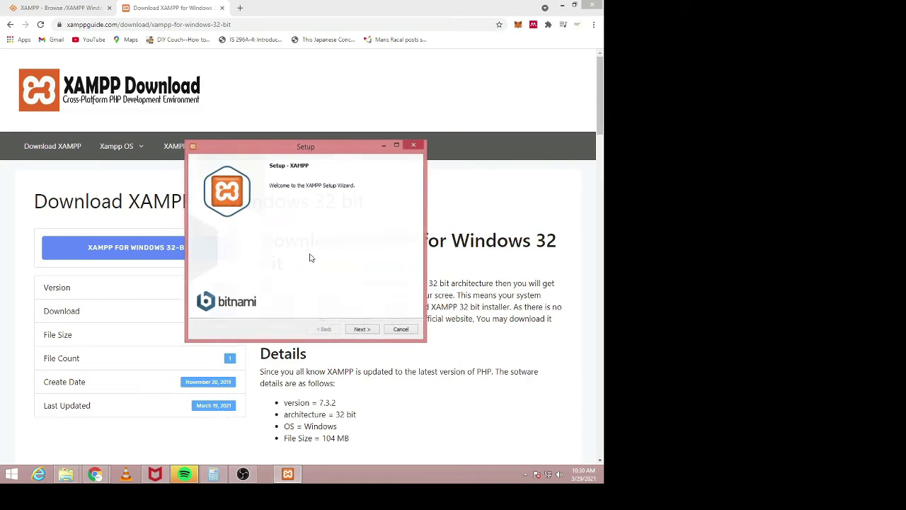
left_click(365, 331)
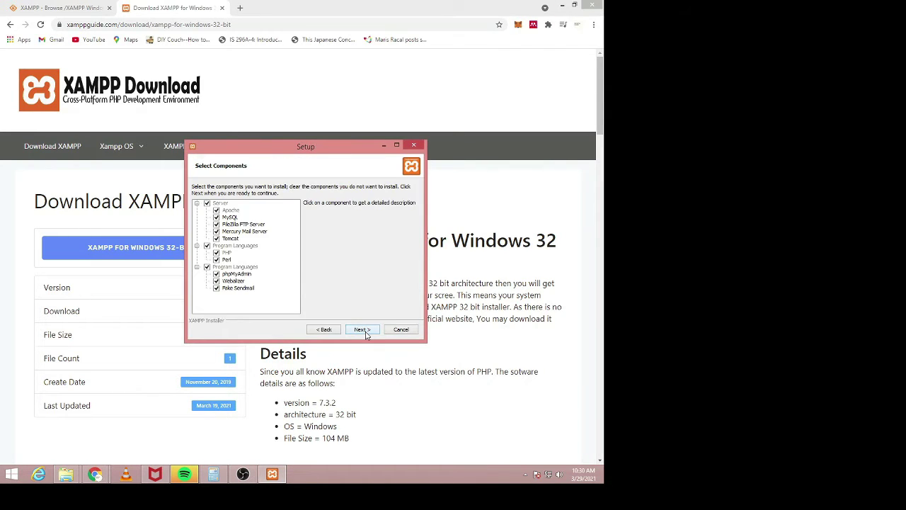
left_click(362, 330)
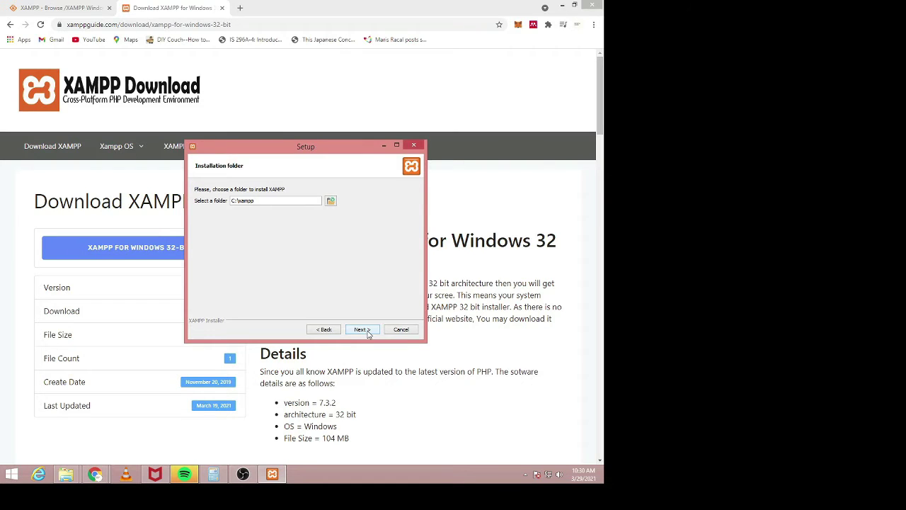
left_click(366, 333)
left_click(368, 333)
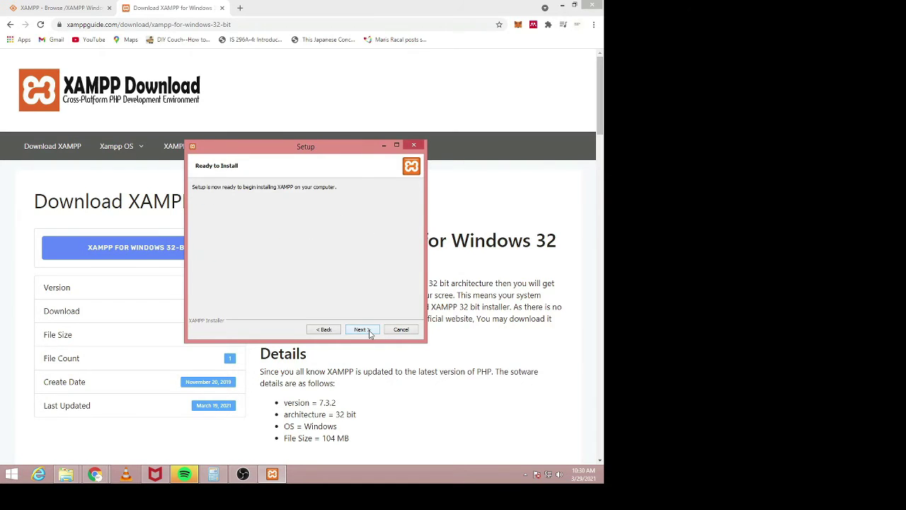
left_click(369, 332)
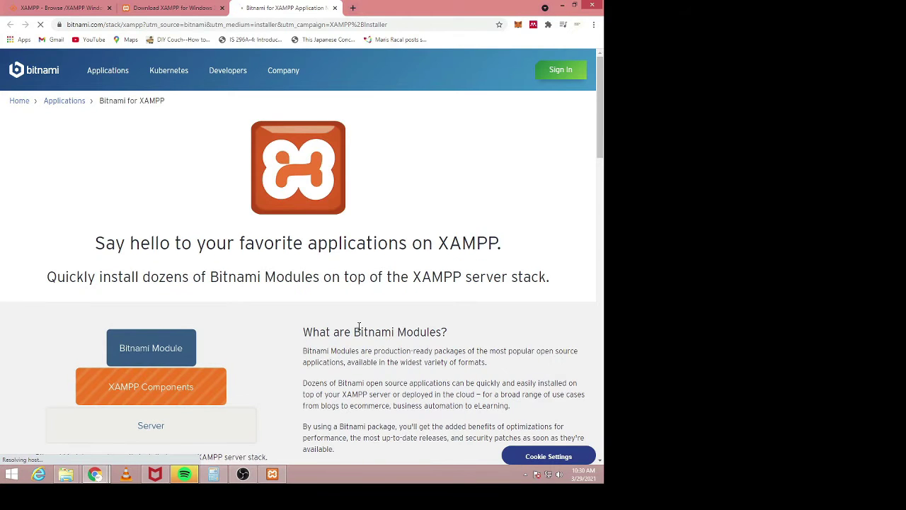
- Allow Apache through the firewall and finish setup with the Control Panel launching
left_click(272, 473)
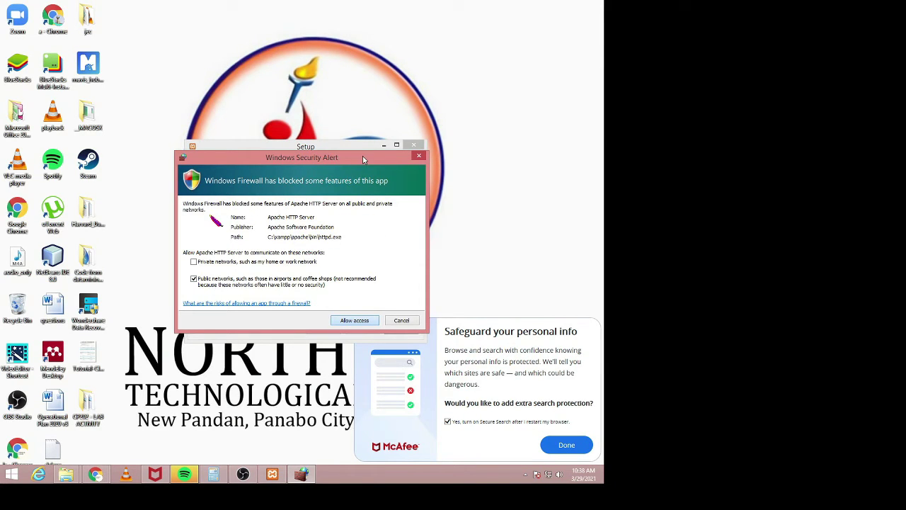
left_click(354, 320)
left_click(357, 349)
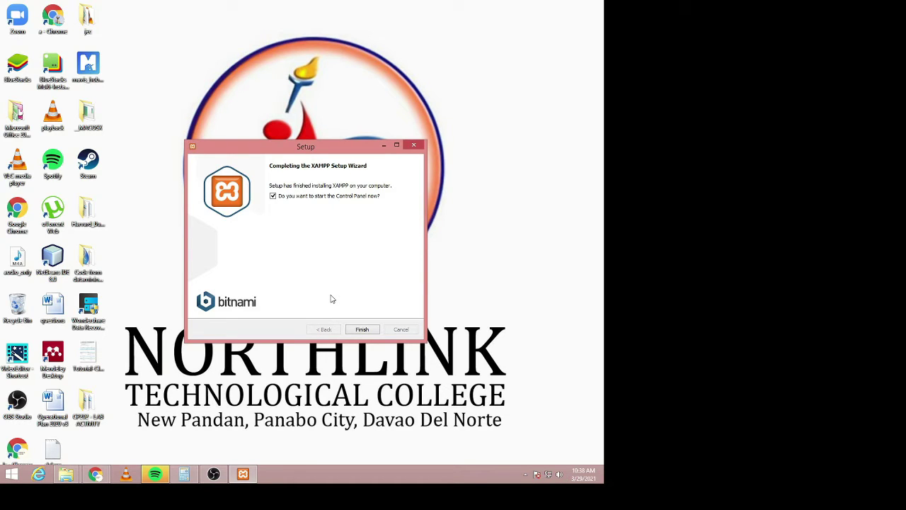
left_click(361, 330)
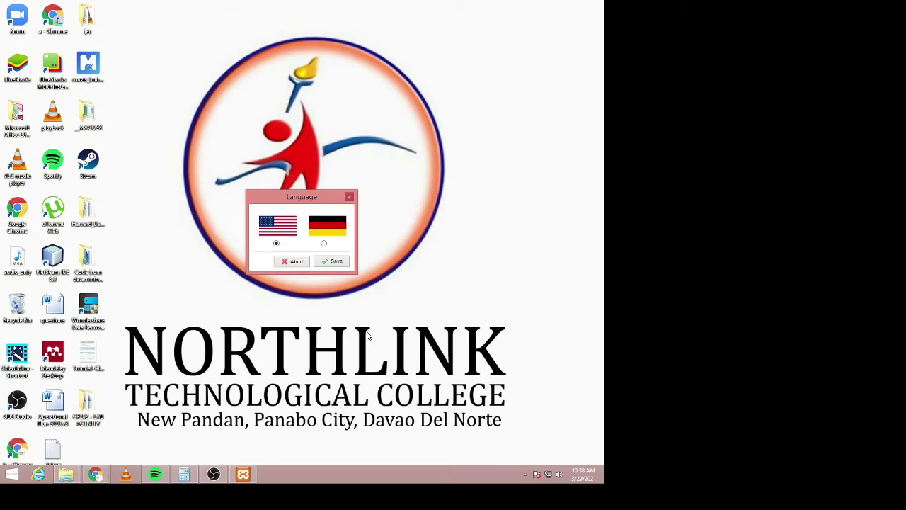
- Keep English, start Apache and MySQL, and allow mysqld through the firewall
left_click(330, 262)
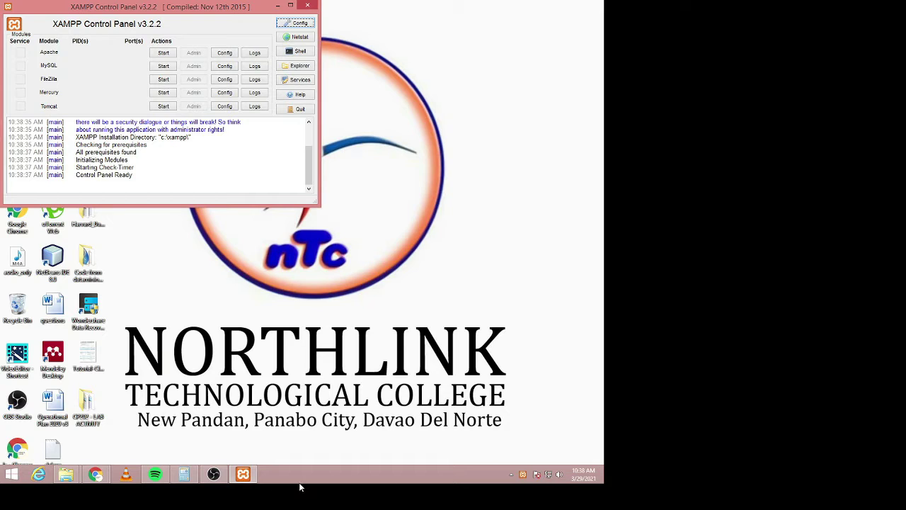
left_click(164, 54)
left_click(163, 65)
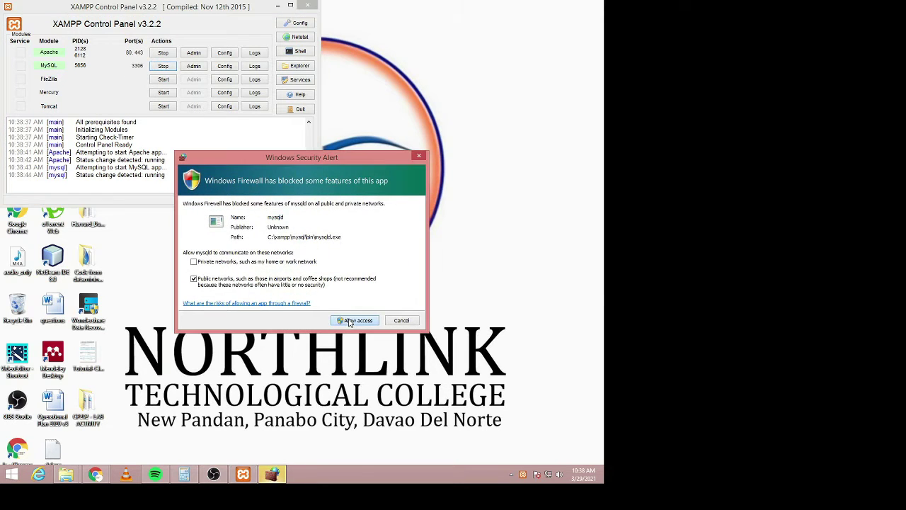
left_click(349, 320)
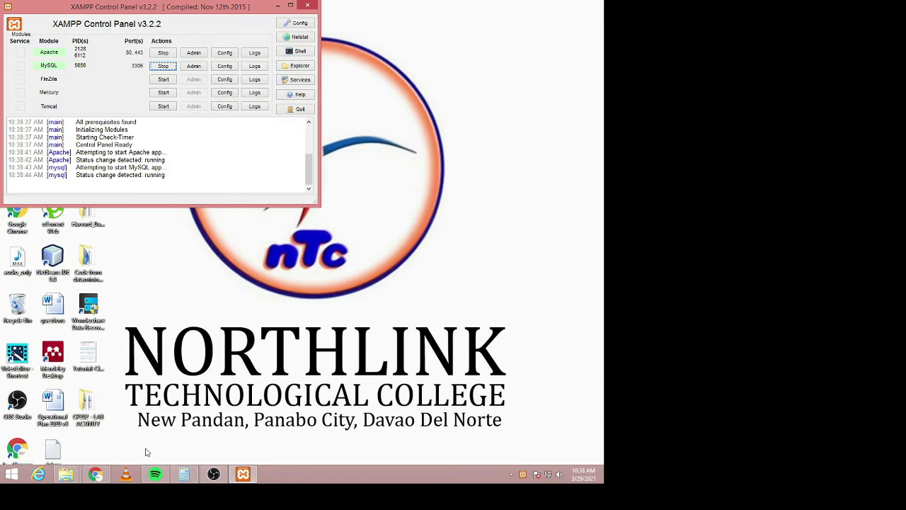
left_click(96, 474)
- Load localhost/phpmyadmin in Chrome
left_click(154, 26)
type("localhost/phpm")
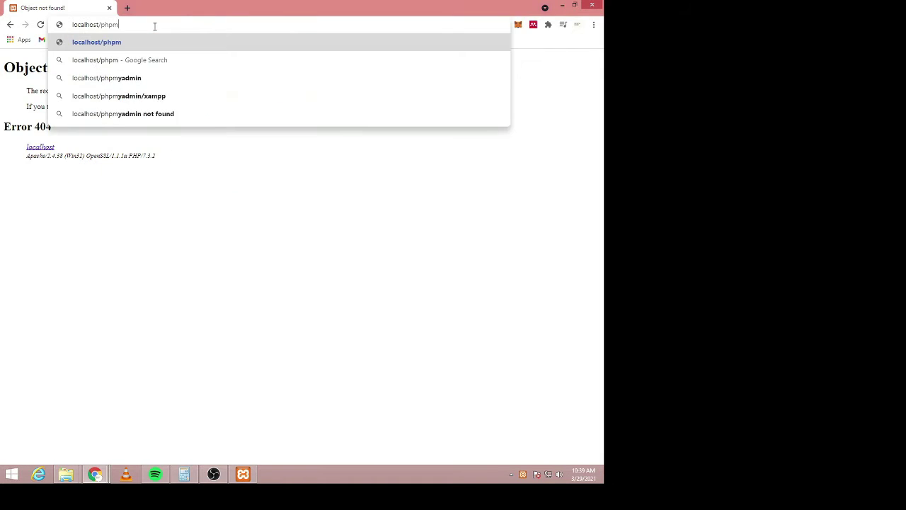
type("yadmin")
key("Return")
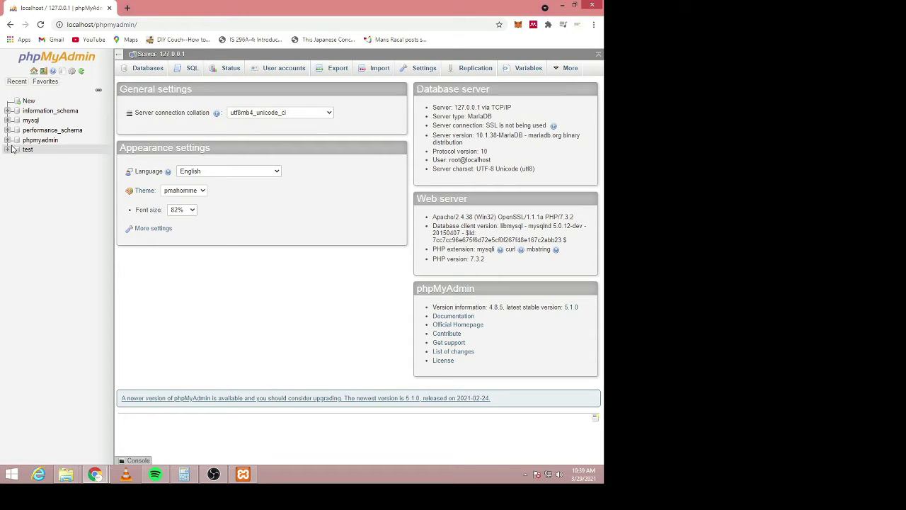
- Create a database named 'library' from the Databases page
left_click(136, 71)
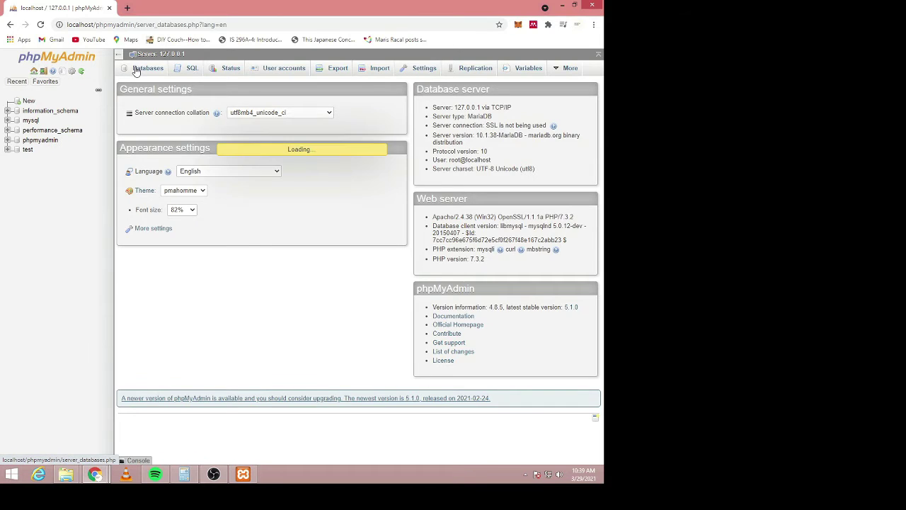
left_click(174, 143)
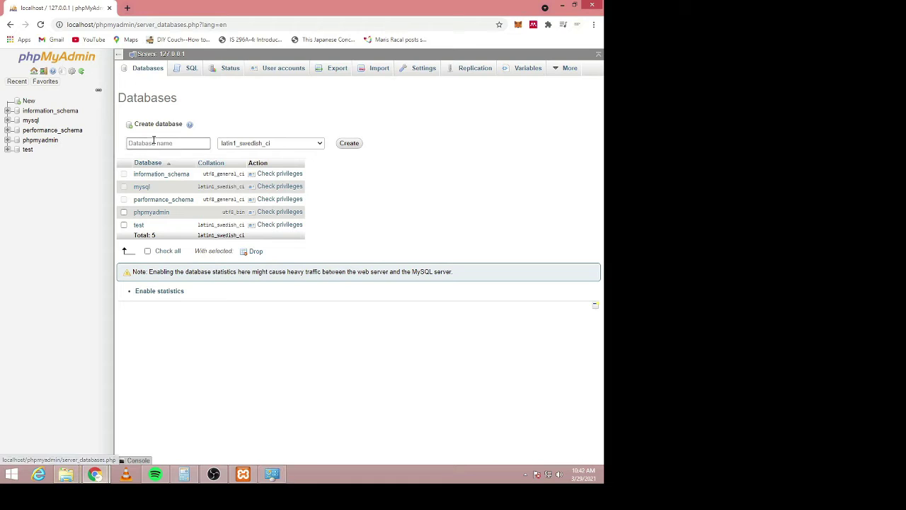
left_click(154, 143)
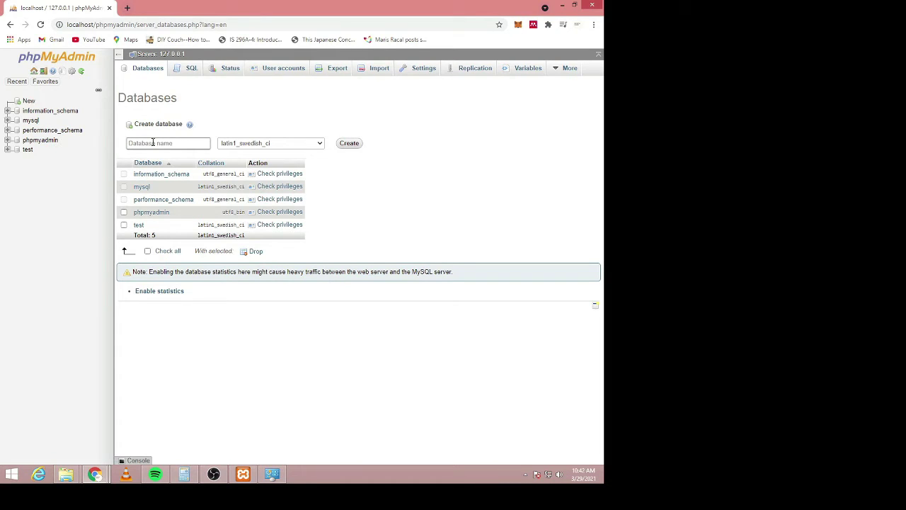
type("library")
left_click(348, 150)
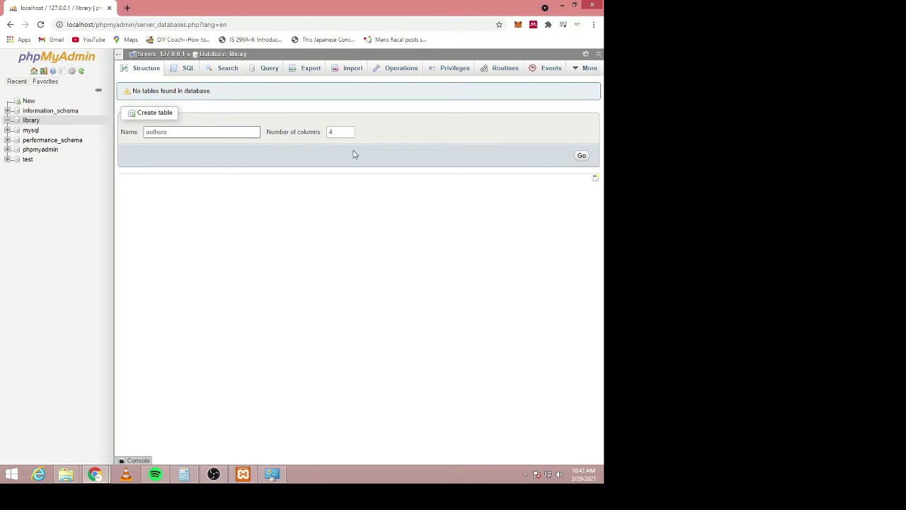
- Start a 4-column 'authors' table and name its first column authorid, keeping type INT
left_click(581, 157)
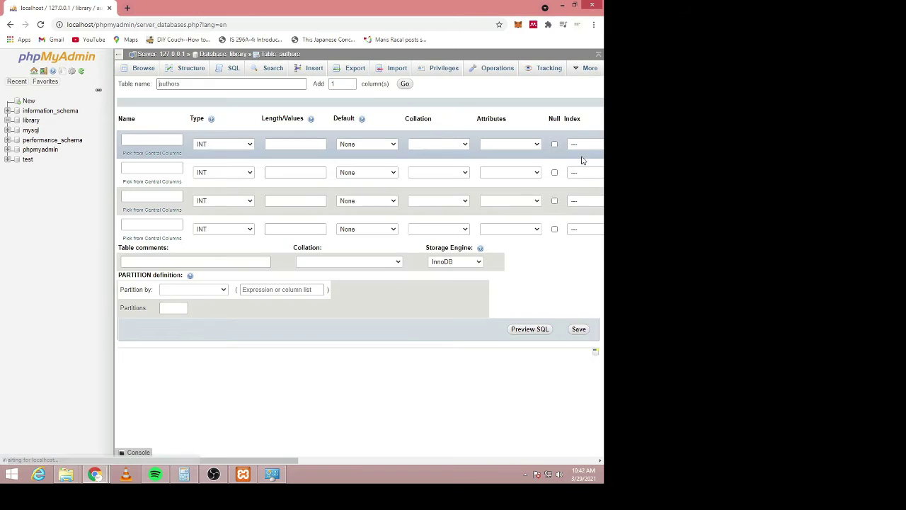
left_click(142, 139)
type("a")
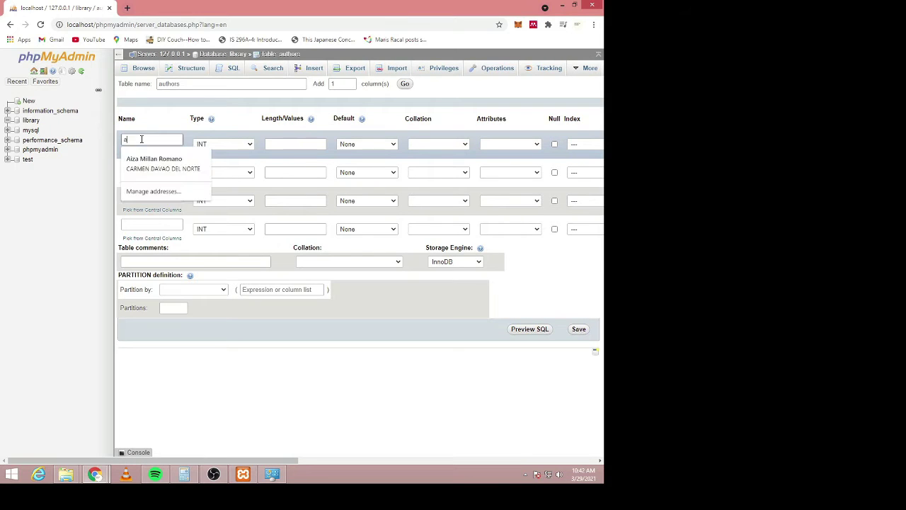
type("utho")
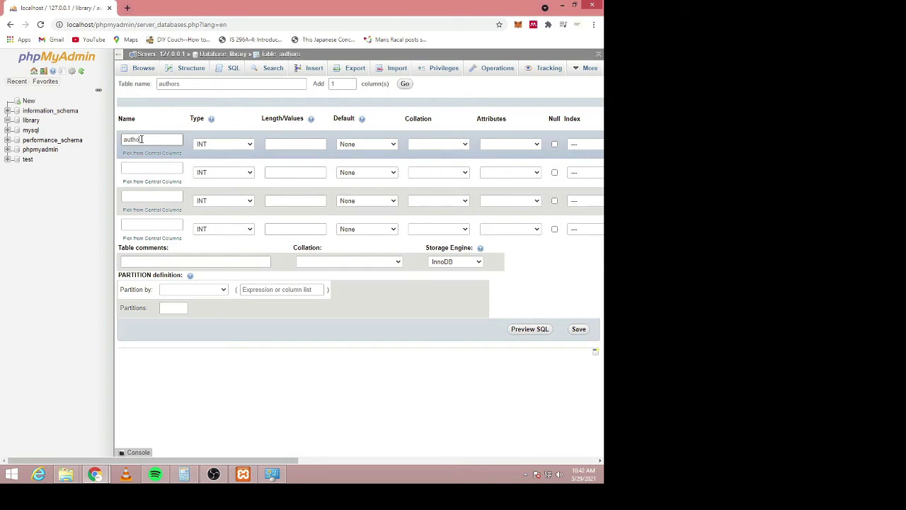
type("rid")
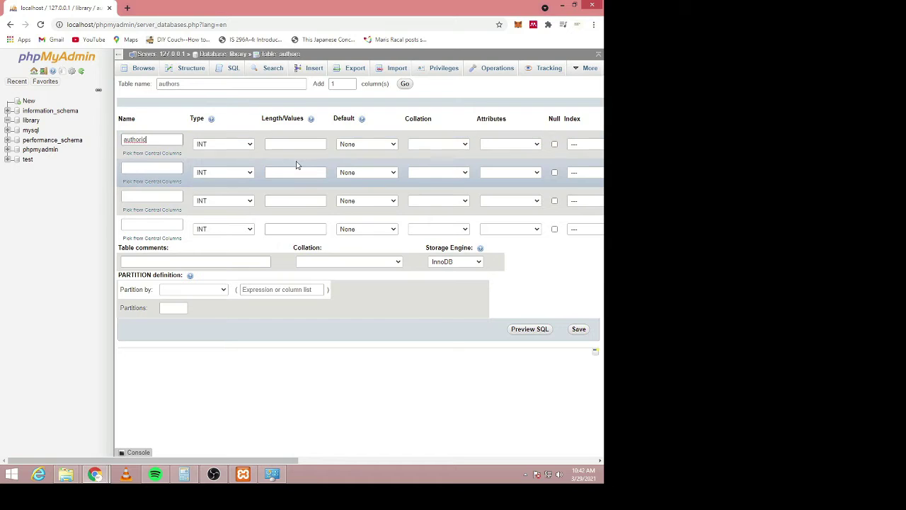
left_click(232, 146)
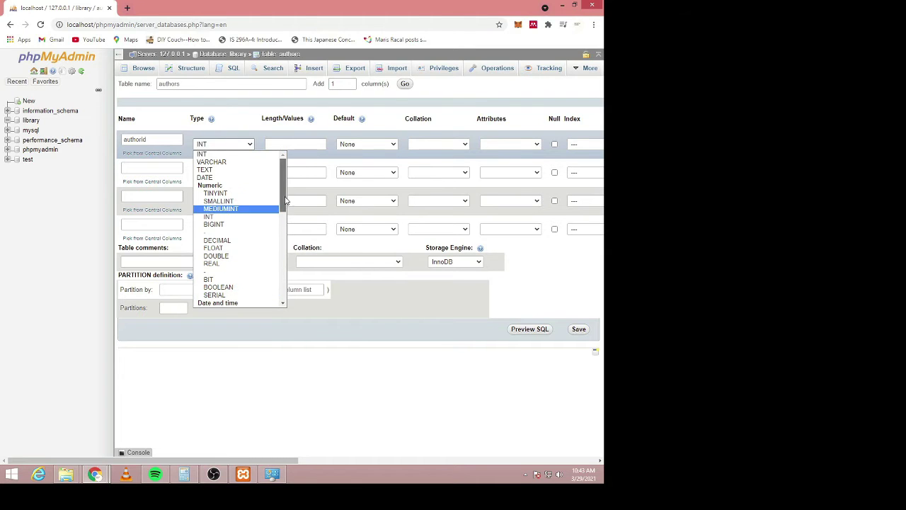
scroll(240, 209, "down", 3)
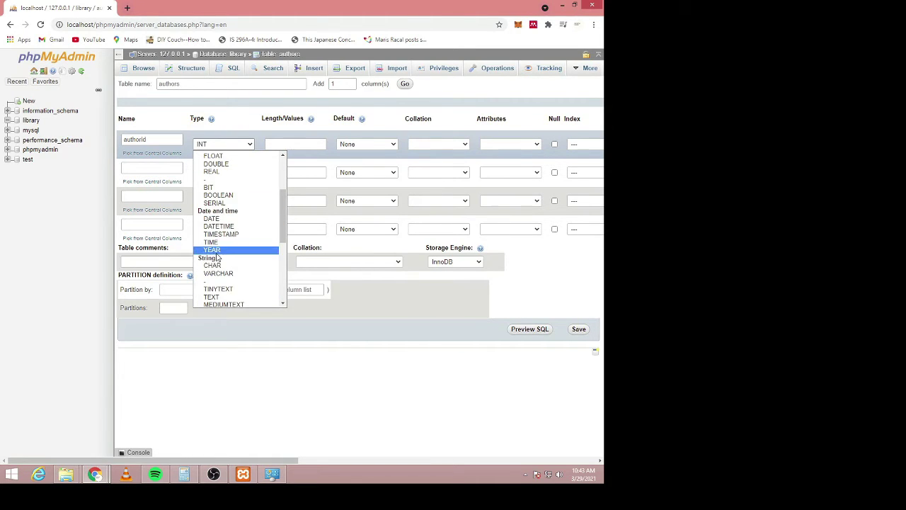
left_click_drag(282, 237, 287, 180)
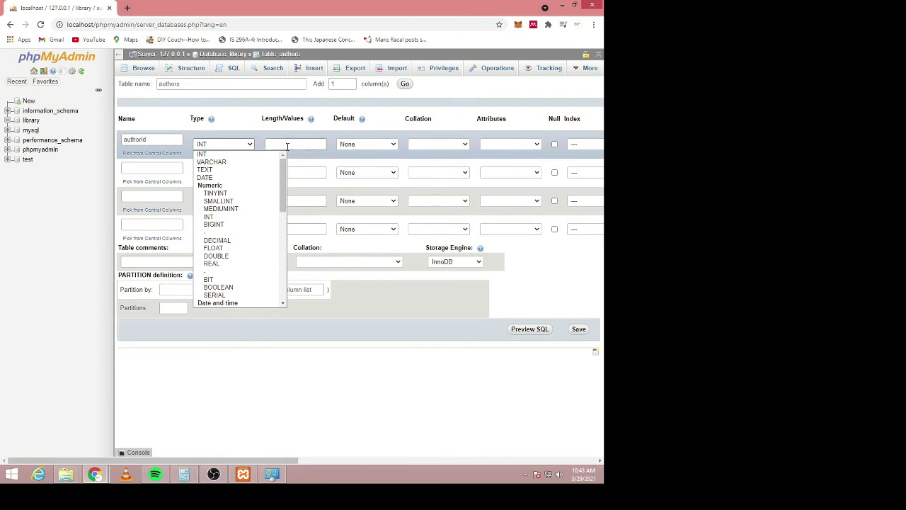
left_click(292, 144)
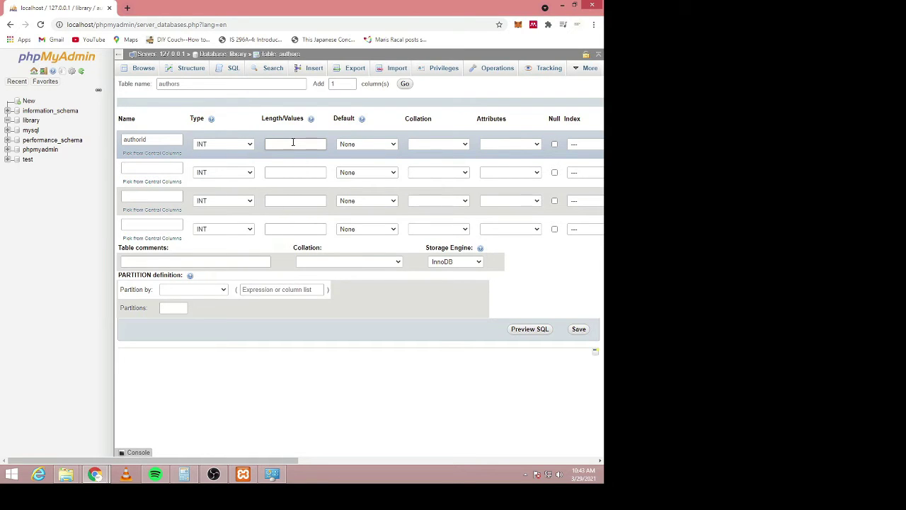
- Tick A_I on authorid to make it the PRIMARY index, then name the second column lastname
mouse_move(312, 121)
left_click_drag(262, 460, 371, 464)
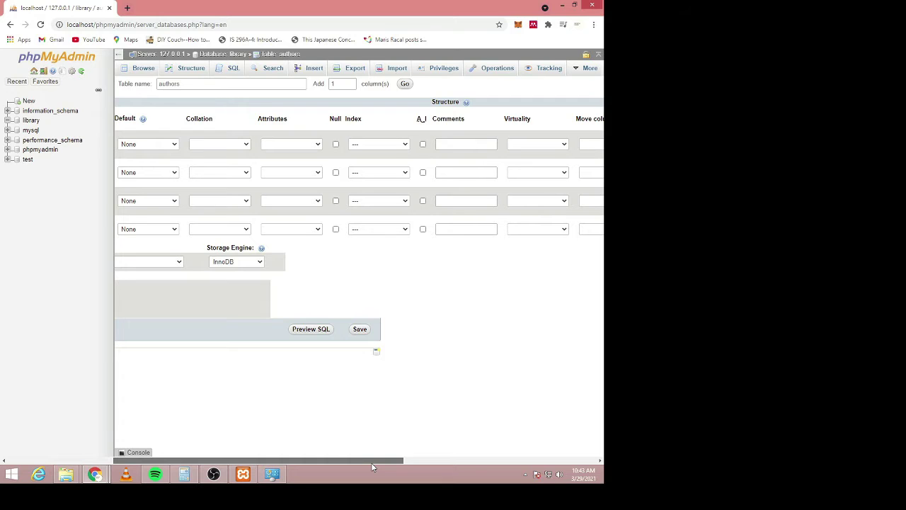
left_click(422, 144)
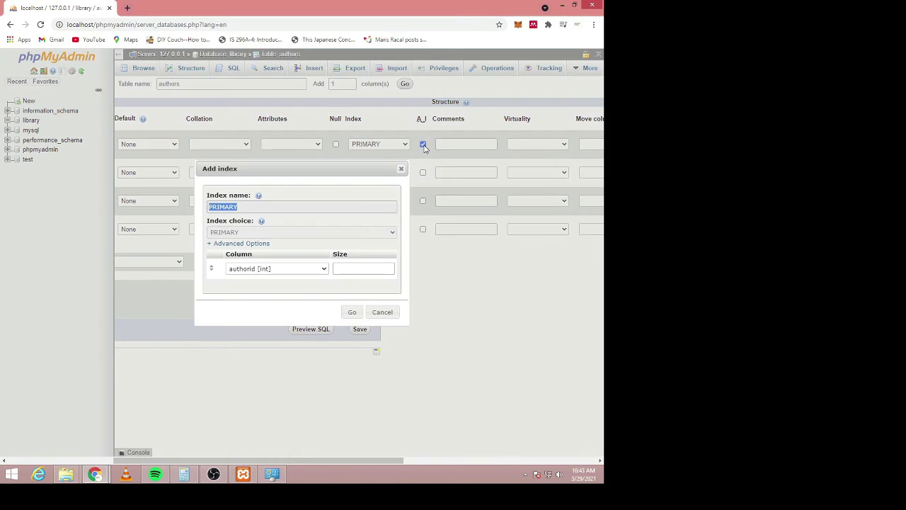
left_click(349, 312)
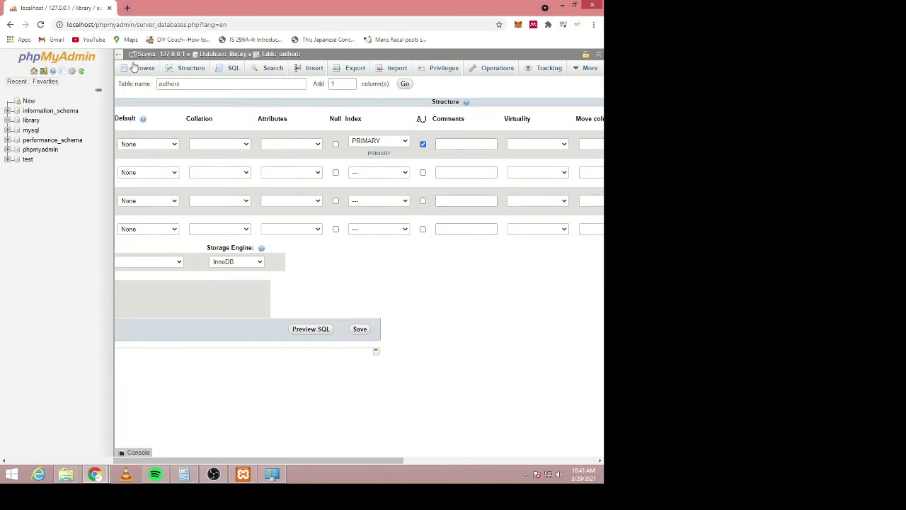
left_click_drag(297, 463, 152, 473)
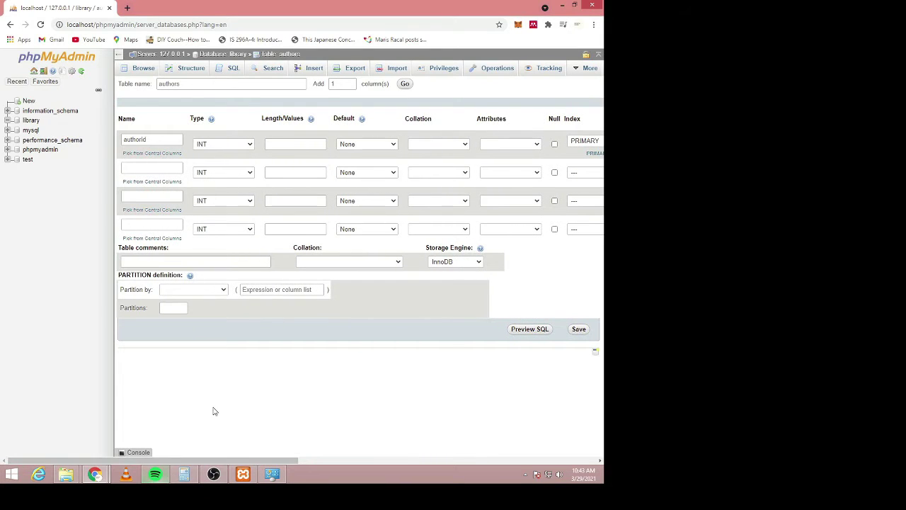
left_click(150, 168)
type("lastname")
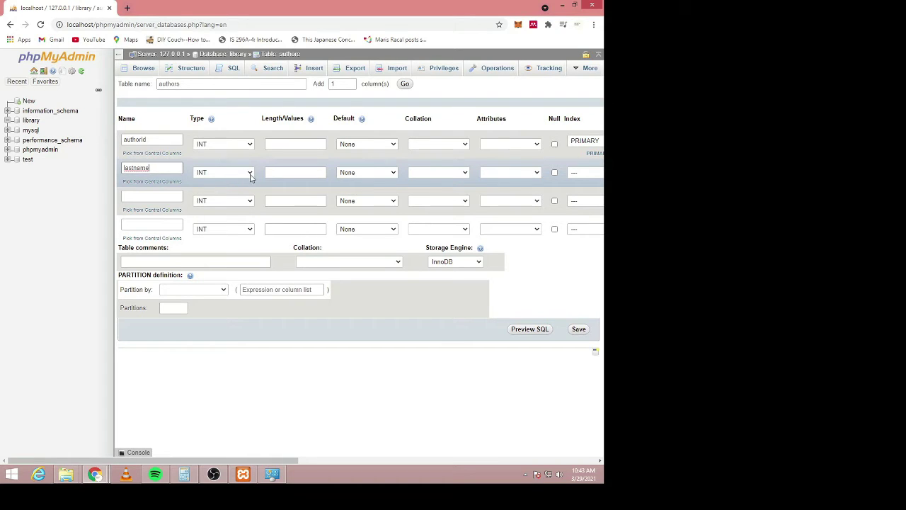
- Set the lastname column to VARCHAR with length 15
left_click(250, 175)
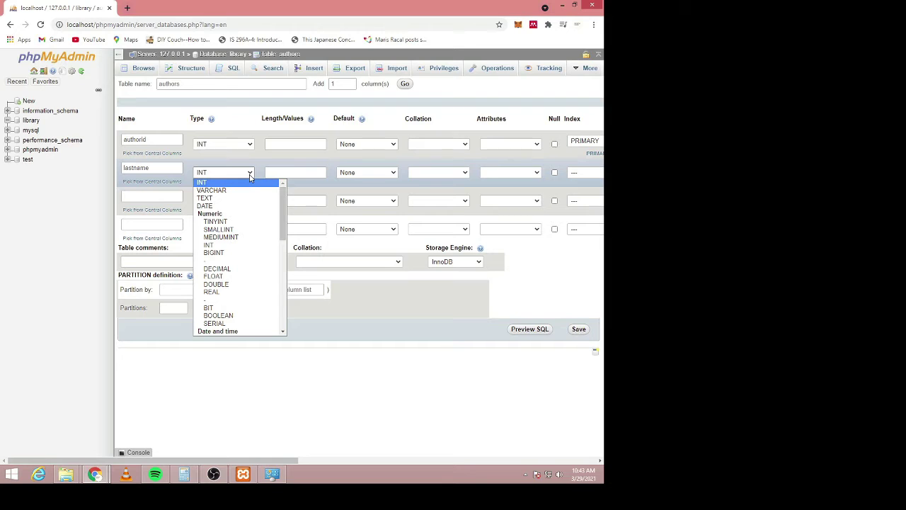
left_click(245, 190)
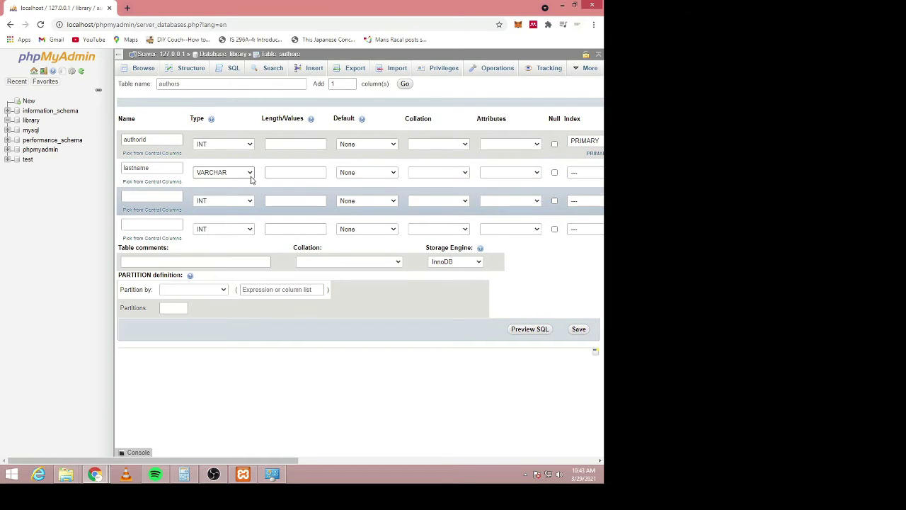
left_click(298, 173)
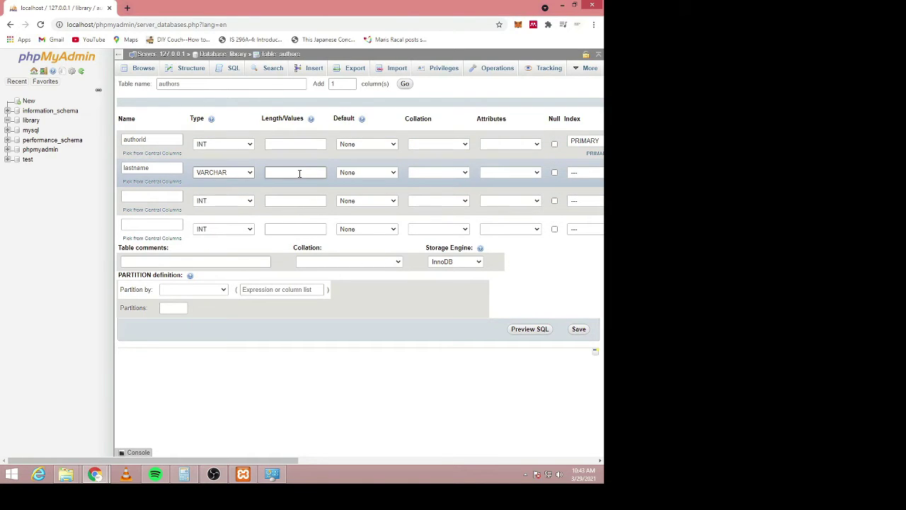
left_click(305, 172)
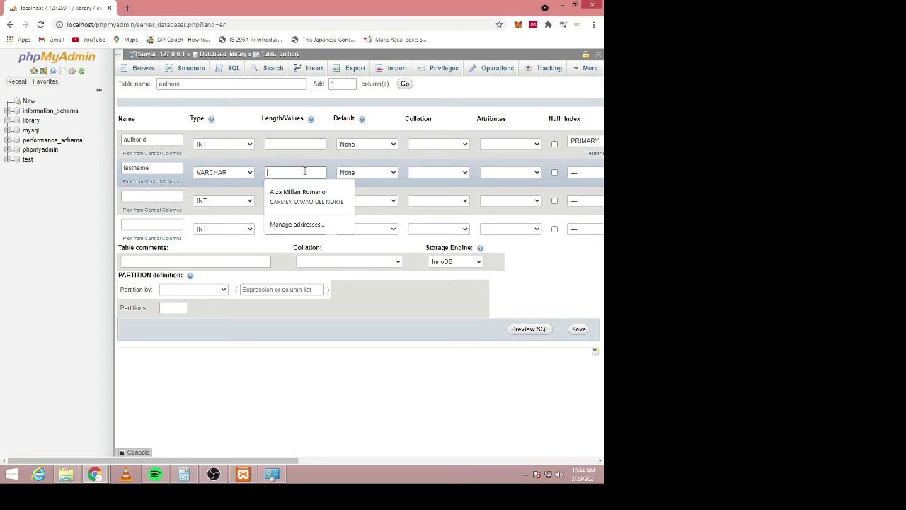
type("50")
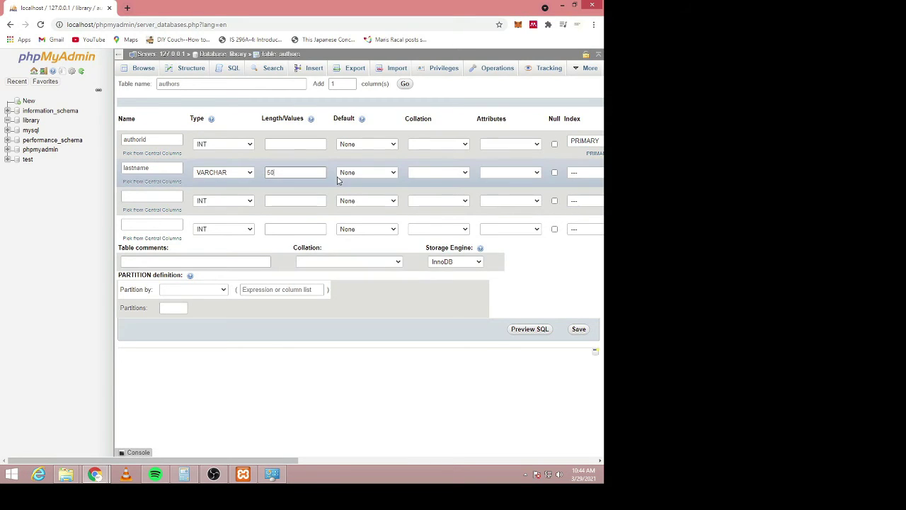
type("15")
- Add the third column firstname as VARCHAR with length 15
left_click(153, 196)
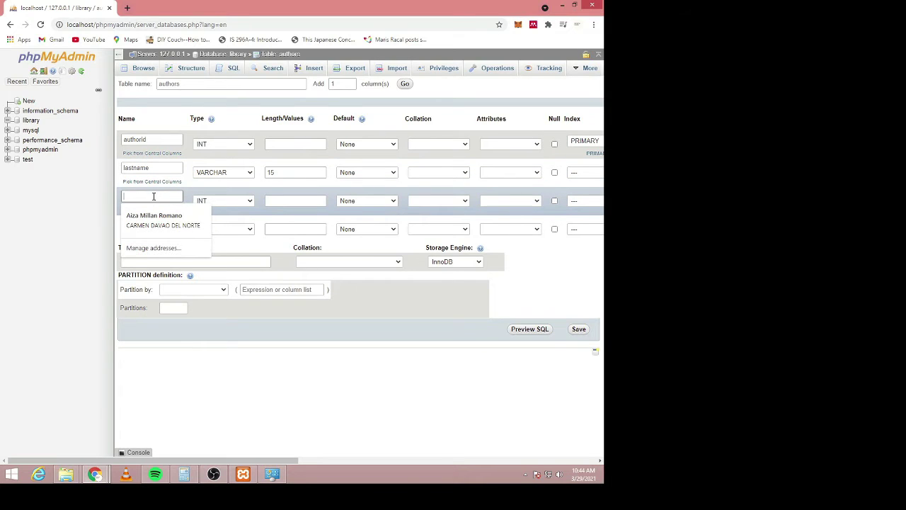
type("firstname")
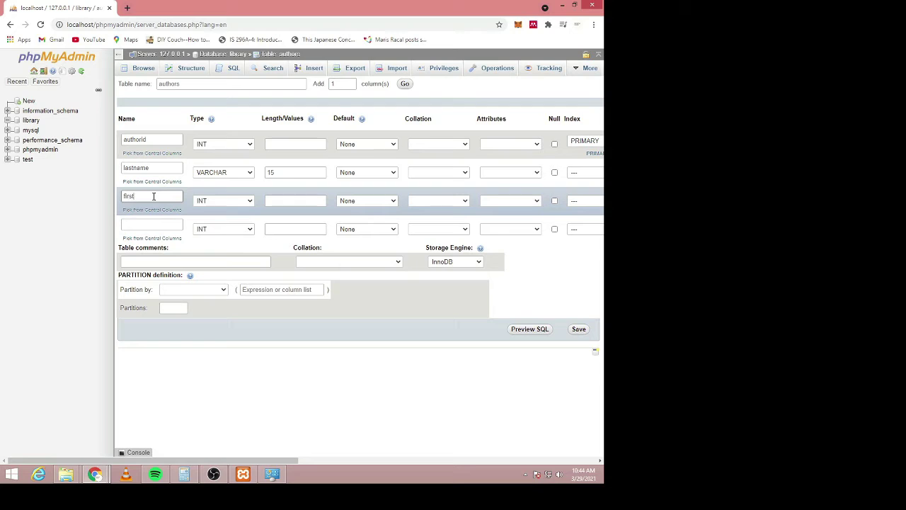
left_click(229, 201)
left_click(224, 219)
left_click(311, 201)
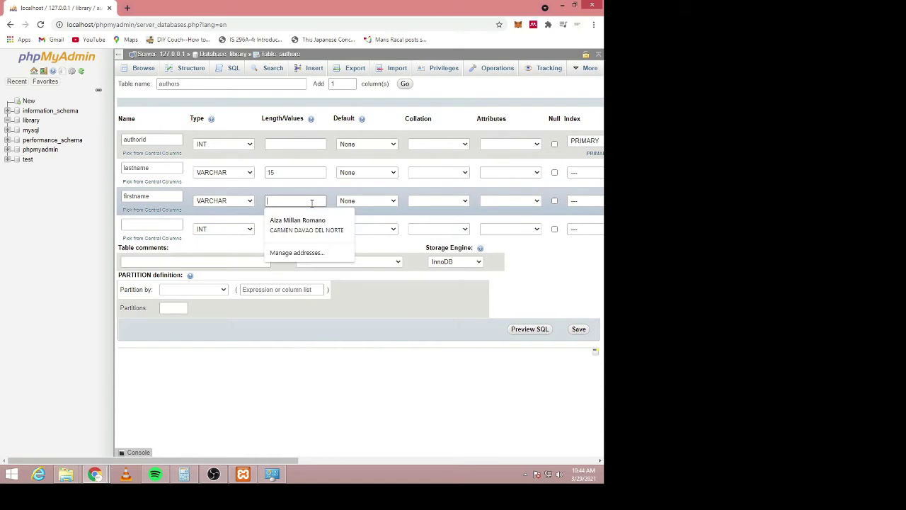
type("15")
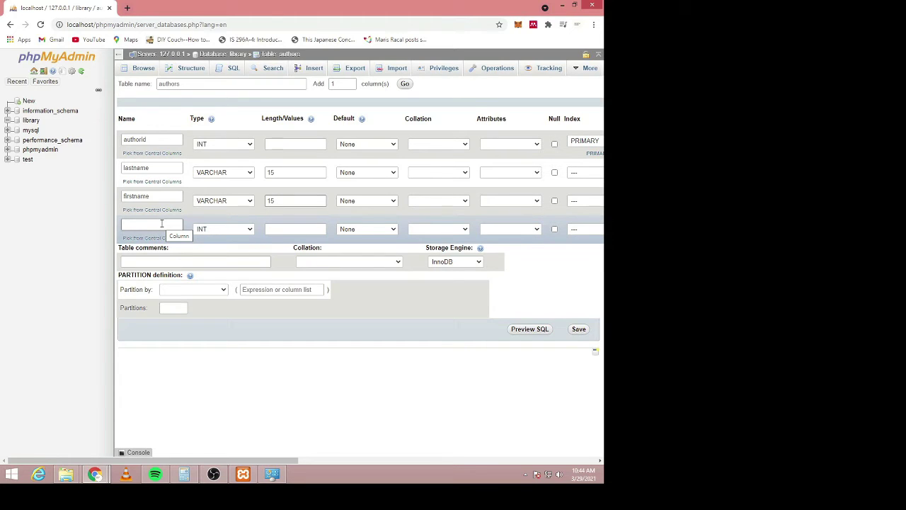
- Name the fourth column mi as VARCHAR with length 1 and save the table
left_click(162, 223)
type("middleinitial")
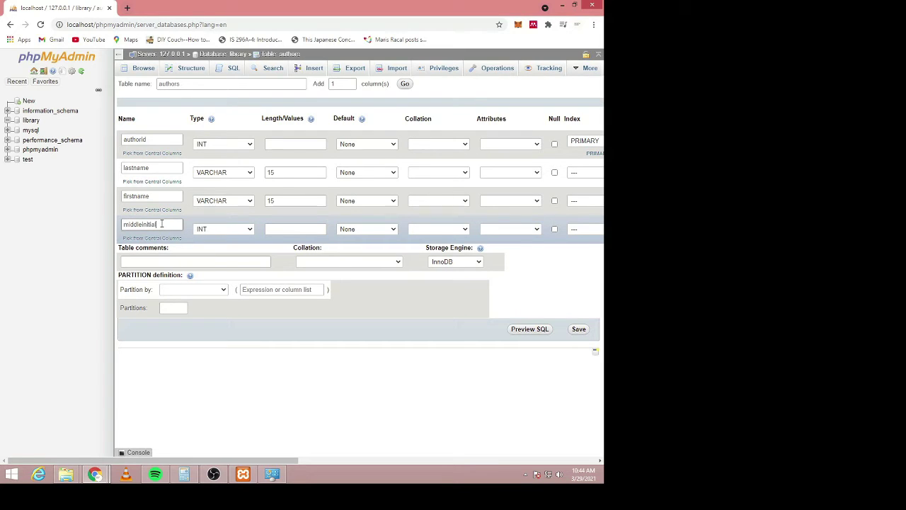
key("ctrl+a")
type("m")
left_click(235, 234)
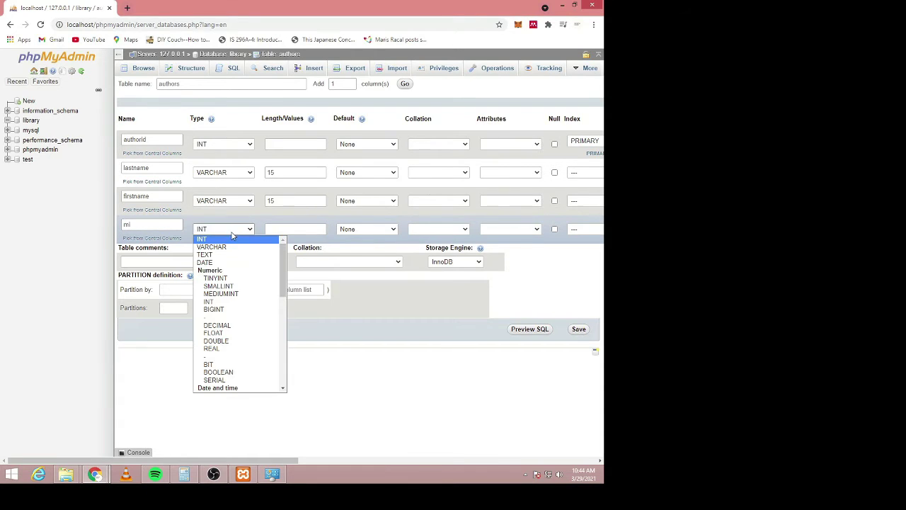
left_click(243, 244)
left_click(300, 229)
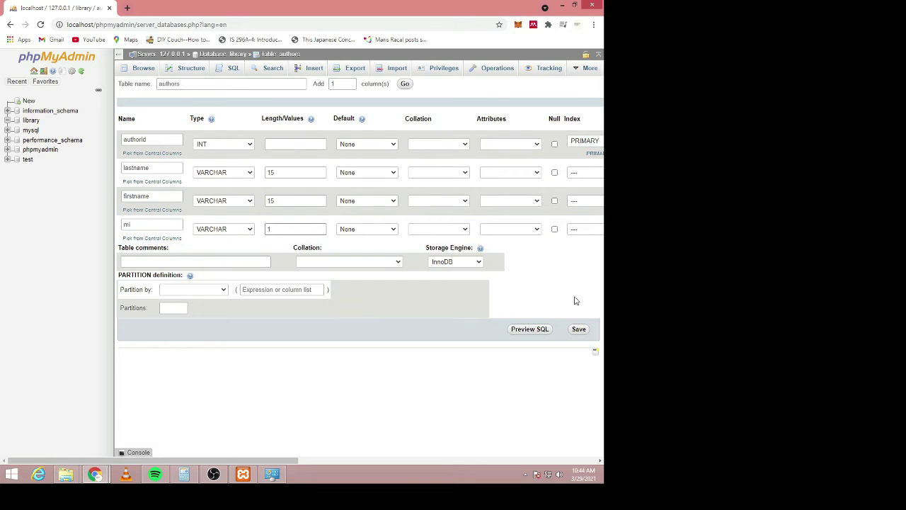
left_click(579, 330)
- Save the authors table and browse its empty rows under authorid, lastname, firstname and mi
left_click(579, 330)
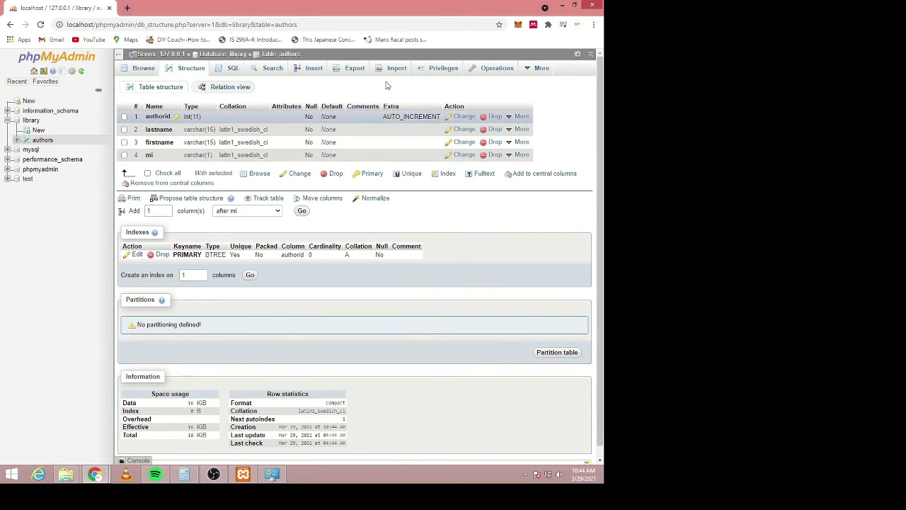
left_click(143, 69)
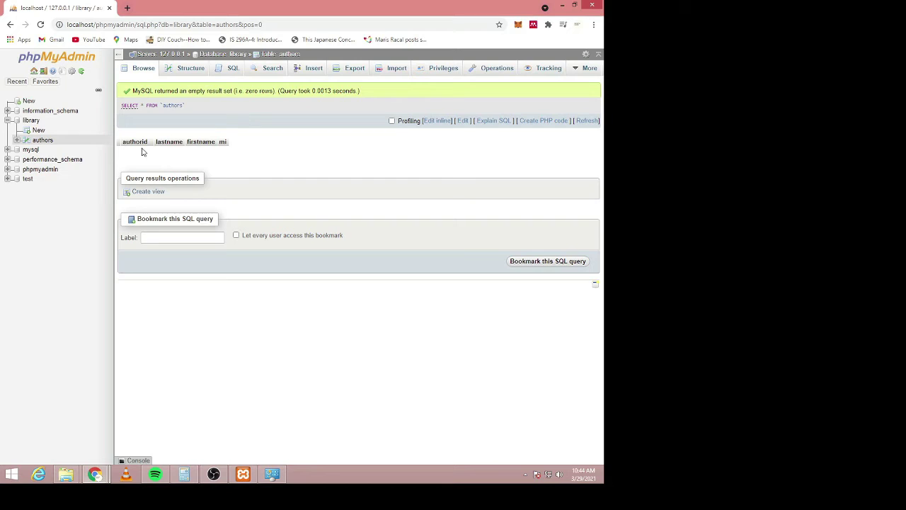
left_click_drag(122, 142, 226, 143)
left_click(241, 152)
left_click_drag(124, 141, 237, 147)
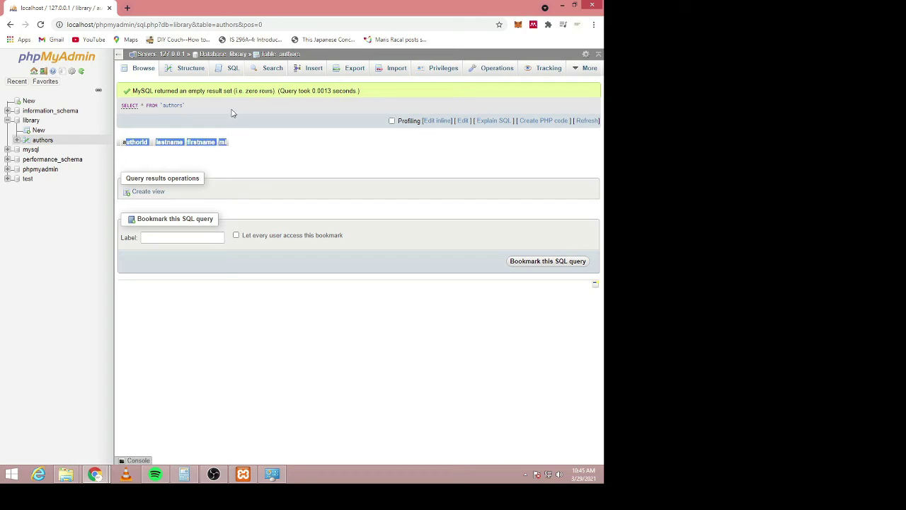
- Check the authors structure: authorid is int(11) with AUTO_INCREMENT
left_click(183, 70)
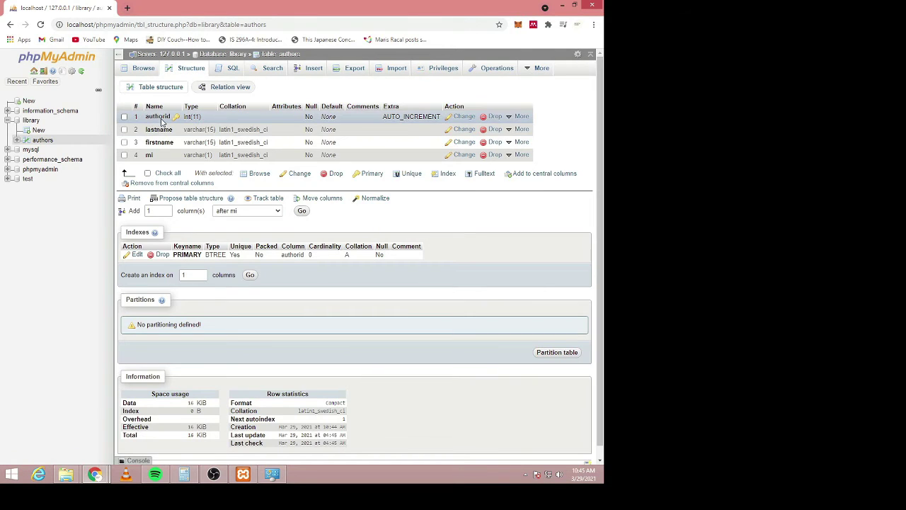
left_click_drag(148, 116, 209, 120)
left_click(211, 120)
left_click_drag(383, 117, 445, 119)
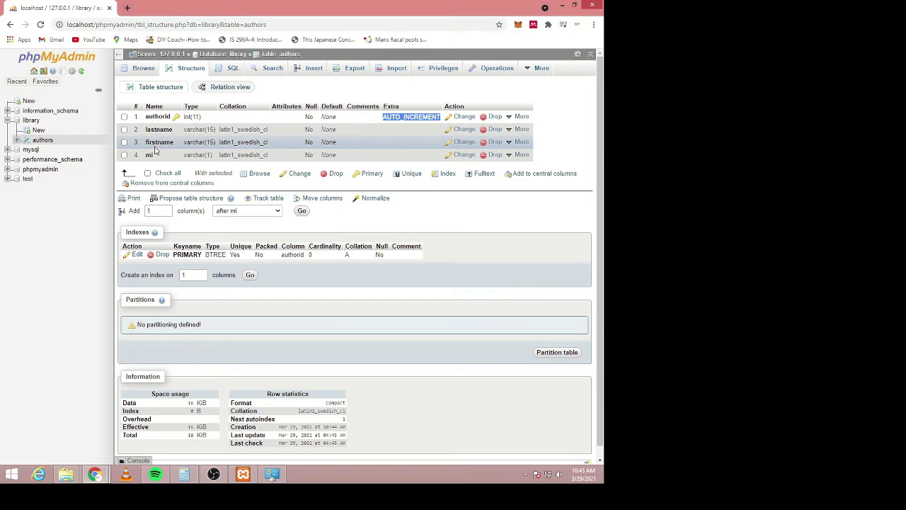
key("ctrl")
key("ctrl")
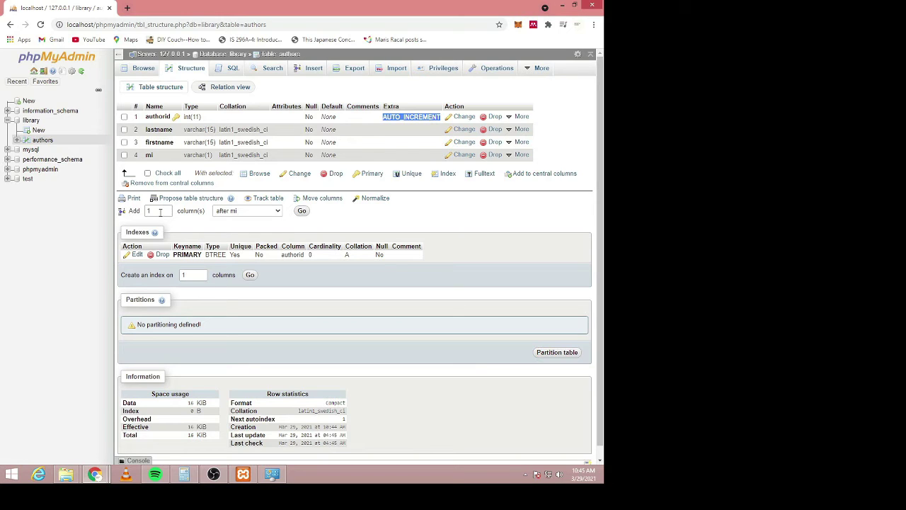
- Look over the add-column position list without changing it, then go to the insert form
left_click(247, 213)
left_click(247, 213)
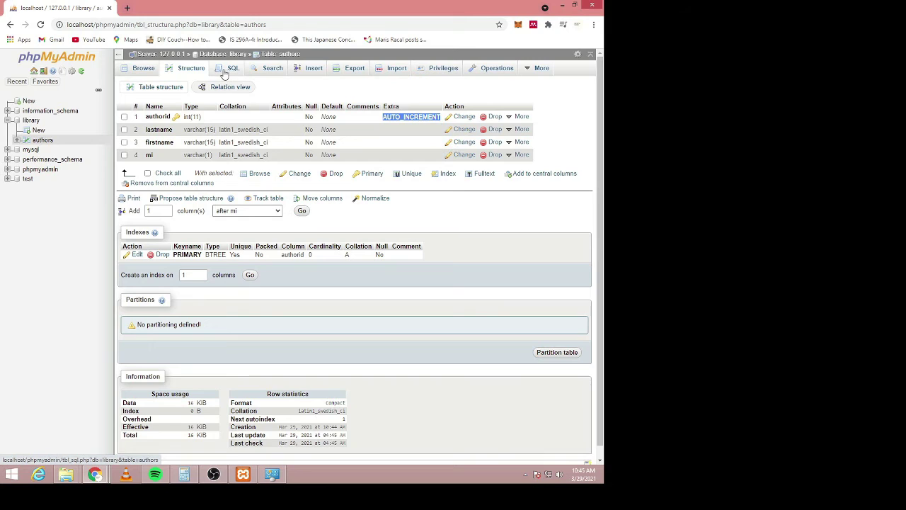
left_click(314, 70)
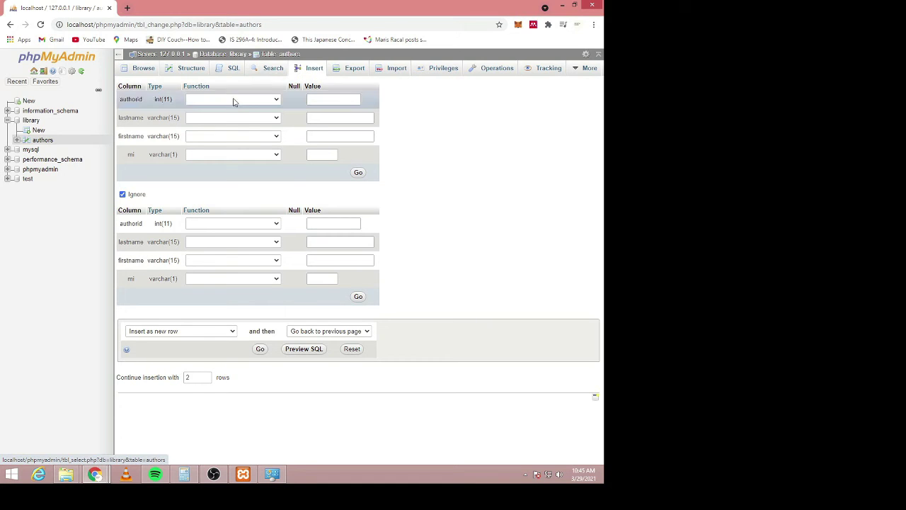
- Fill in the first author's last name and first name, leaving authorid blank
left_click(328, 99)
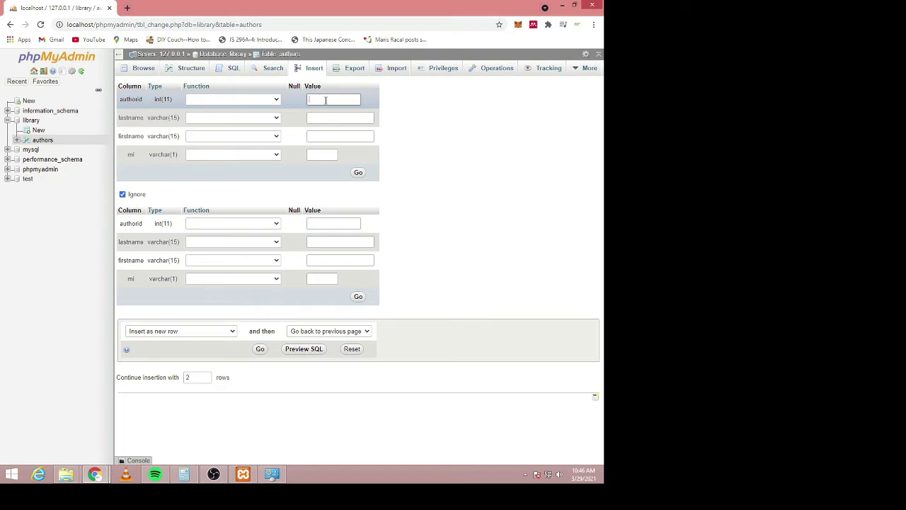
left_click(326, 118)
type("ba")
key("Tab")
key("Tab")
type("s")
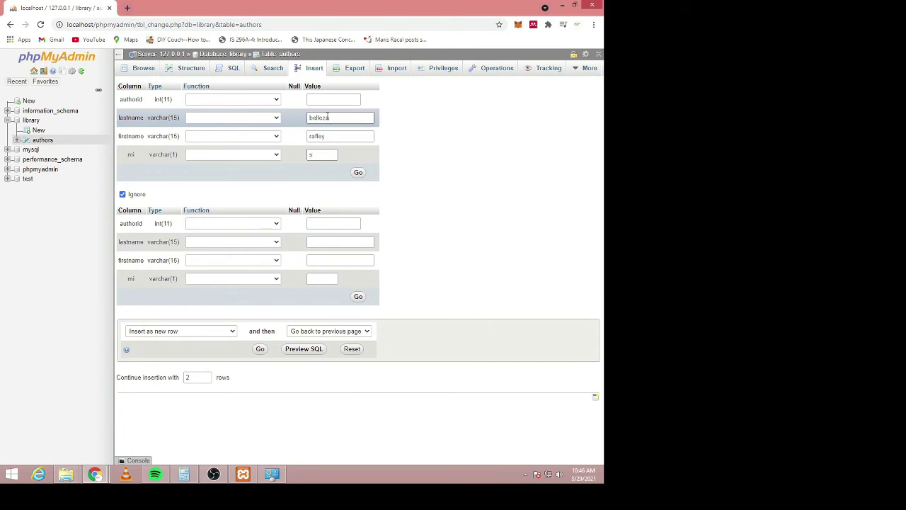
- Enter the second author's last and first name, then submit both rows
left_click(345, 224)
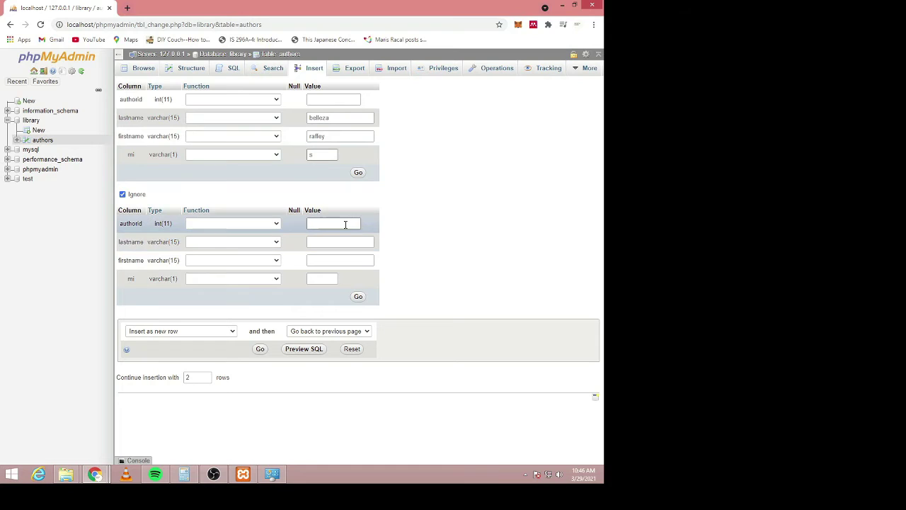
left_click(327, 242)
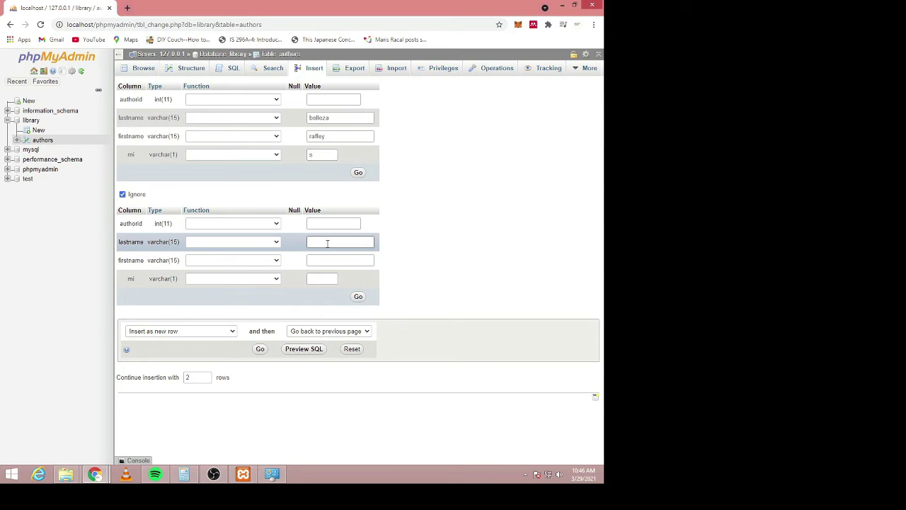
key("Tab")
key("Tab")
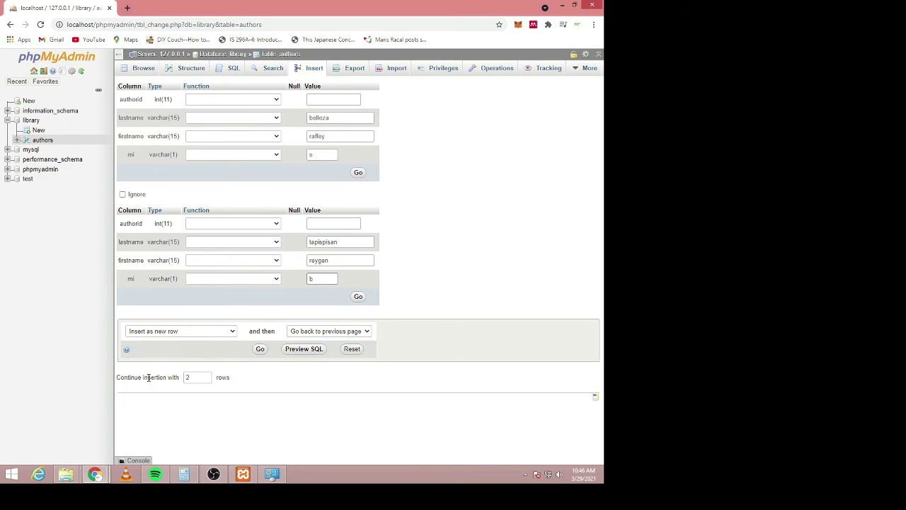
left_click_drag(147, 376, 207, 378)
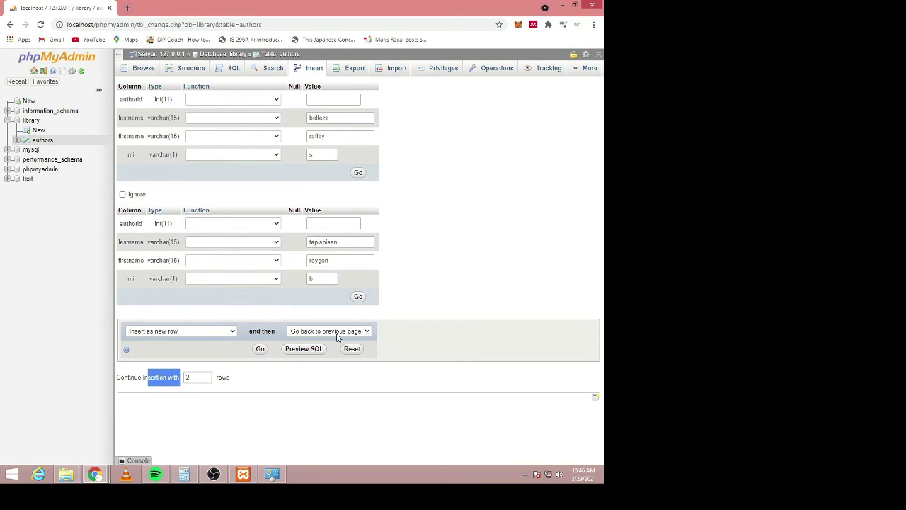
left_click(260, 350)
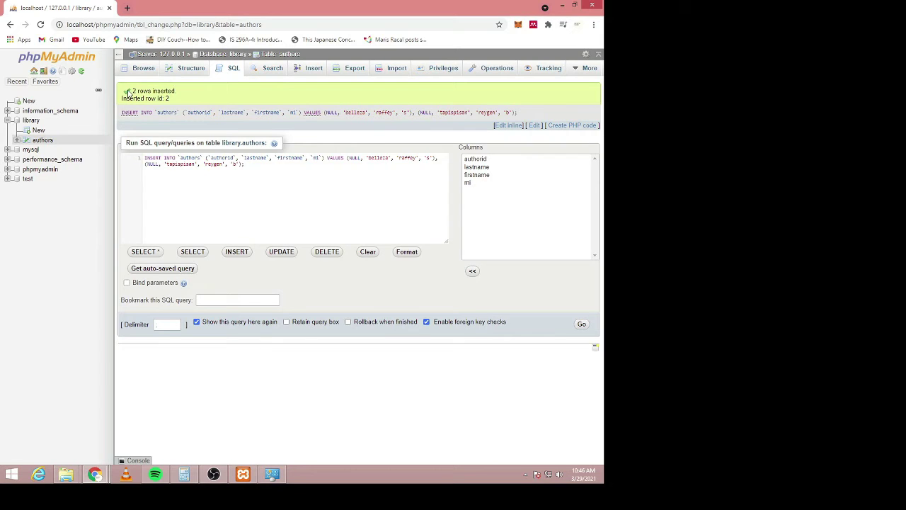
- Confirm the 2 rows inserted and browse authors, showing rows with authorid 1 and 2
left_click_drag(174, 90, 134, 90)
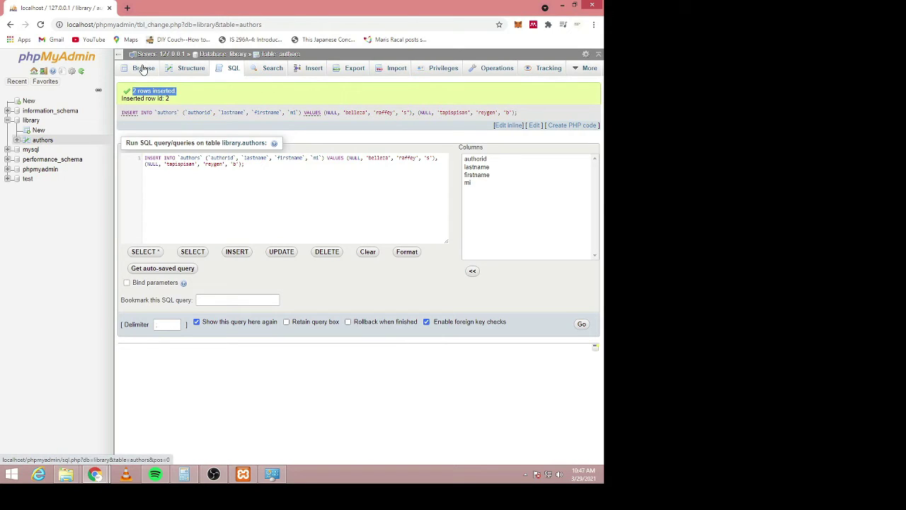
left_click(143, 68)
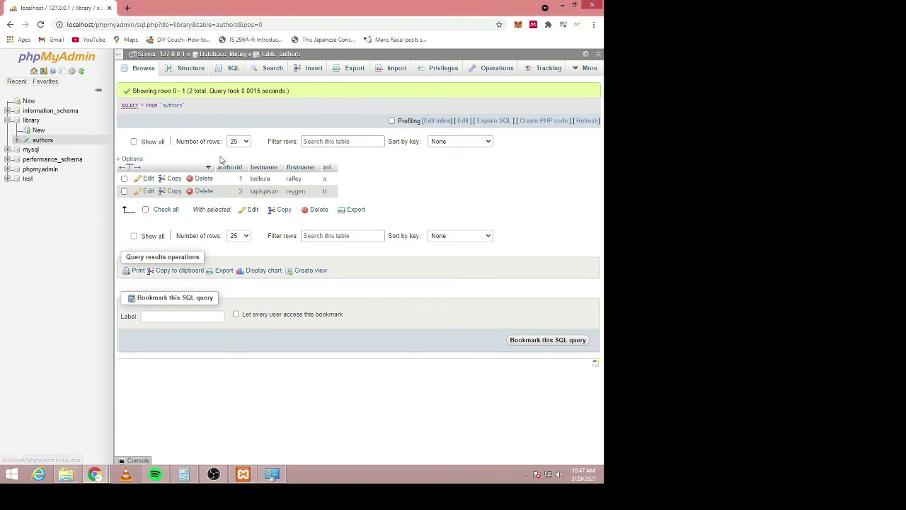
left_click_drag(220, 161, 278, 188)
double_click(278, 186)
left_click_drag(280, 185, 328, 195)
left_click(368, 199)
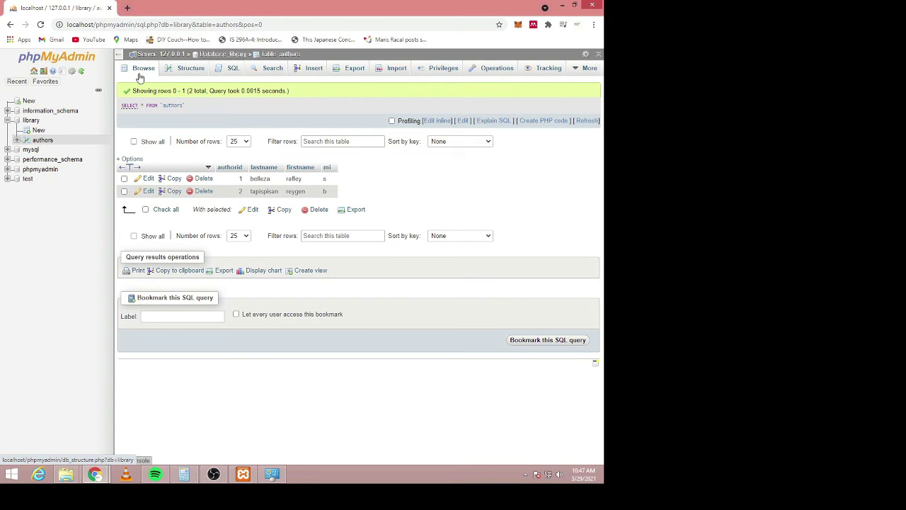
- View the library structure page listing authors with 2 InnoDB rows, then submit the new-table form
left_click(31, 121)
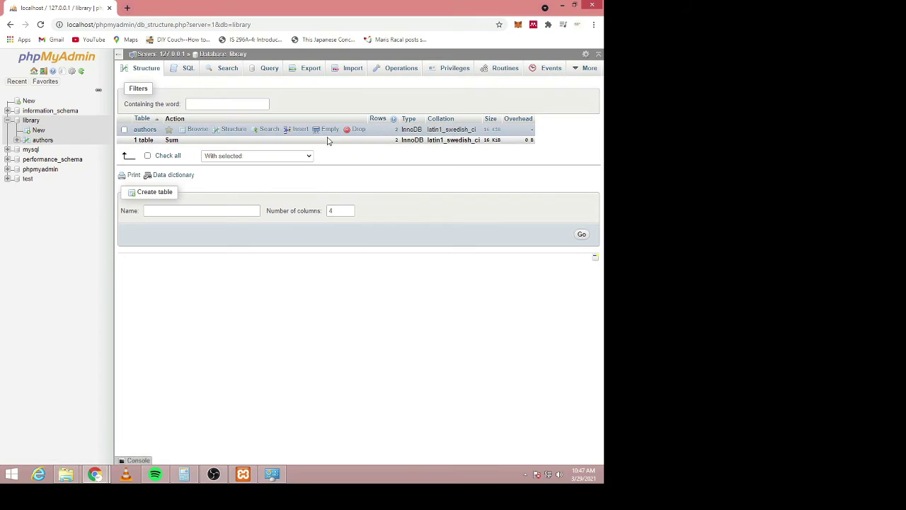
left_click(124, 131)
left_click(123, 130)
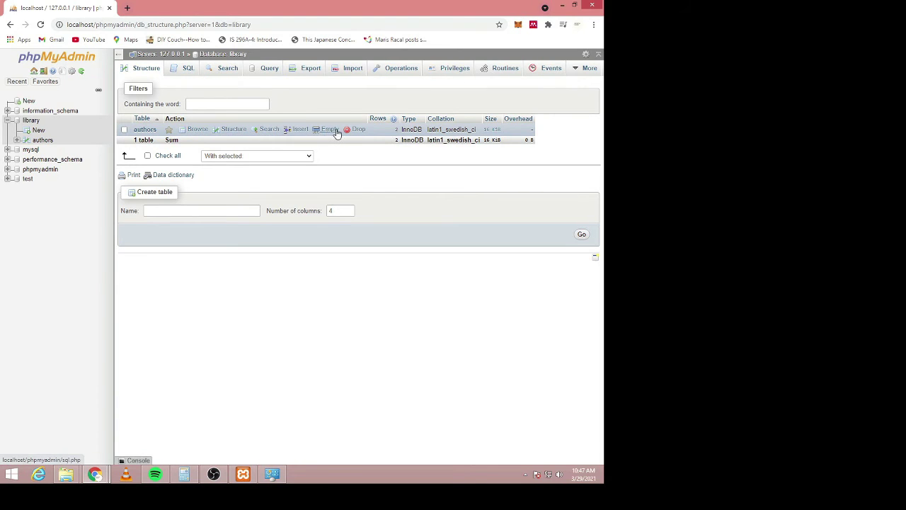
left_click(358, 130)
left_click(186, 211)
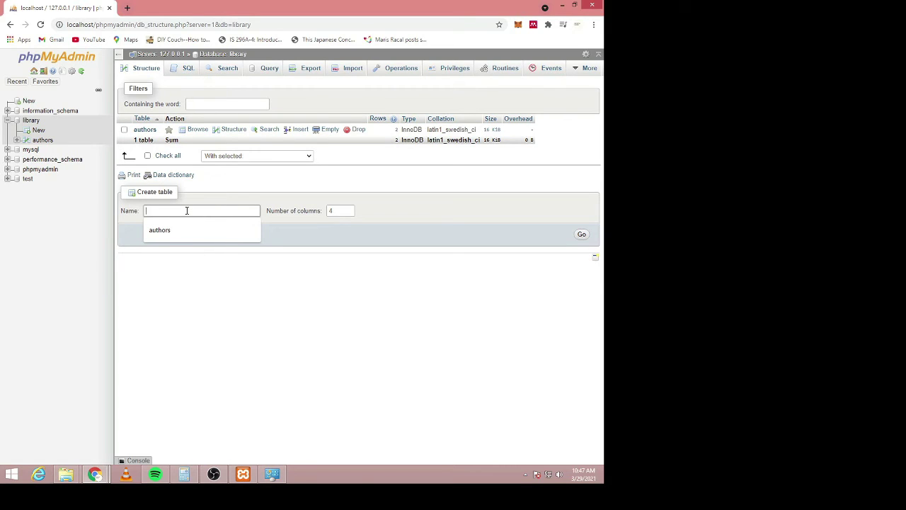
left_click(583, 236)
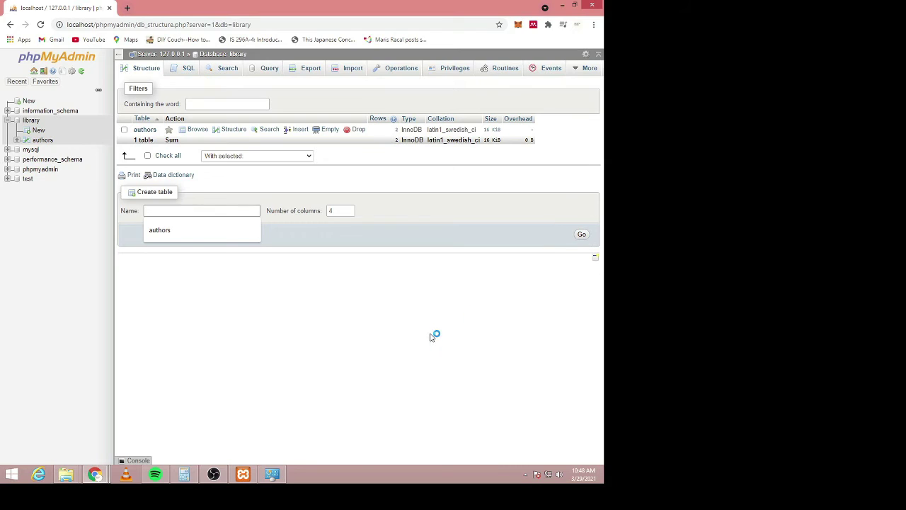